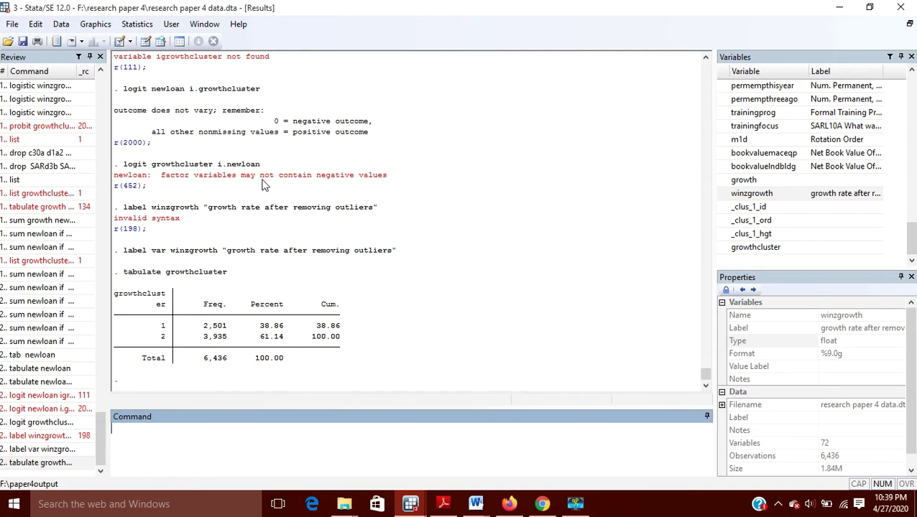
Step: Open the Data Editor and check that growthcluster reads 1 in rows 70, 1 and 4
{"action": "left_click", "coordinate": [145, 45]}
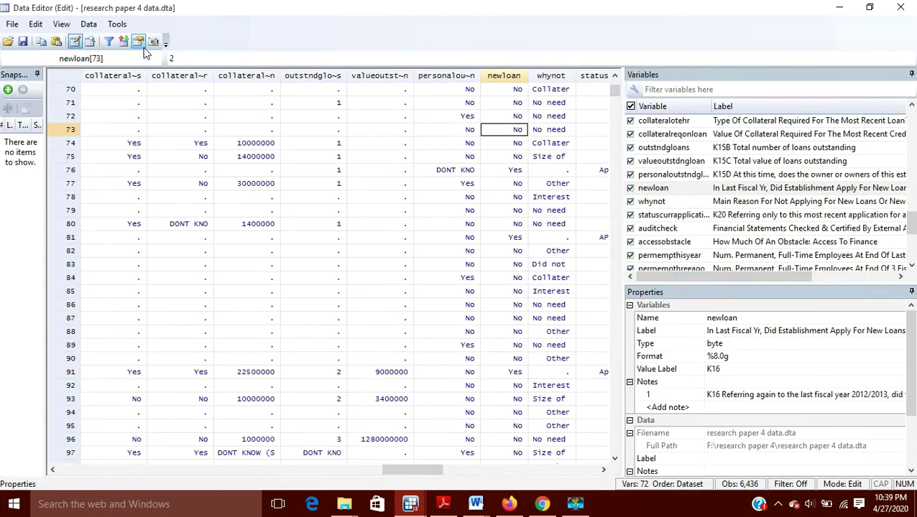
{"action": "scroll", "coordinate": [534, 268], "scroll_direction": "right", "scroll_amount": 10}
{"action": "scroll", "coordinate": [535, 267], "scroll_direction": "left", "scroll_amount": 3}
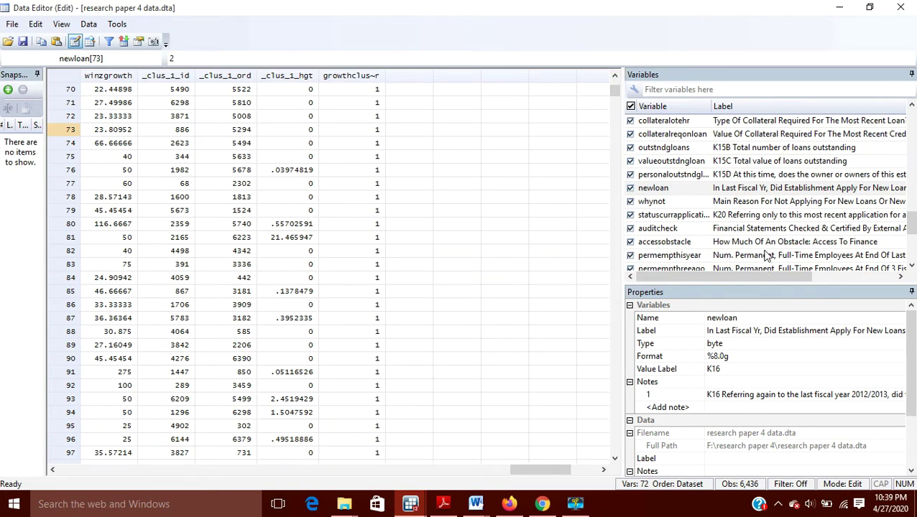
{"action": "scroll", "coordinate": [763, 258], "scroll_direction": "down", "scroll_amount": 10}
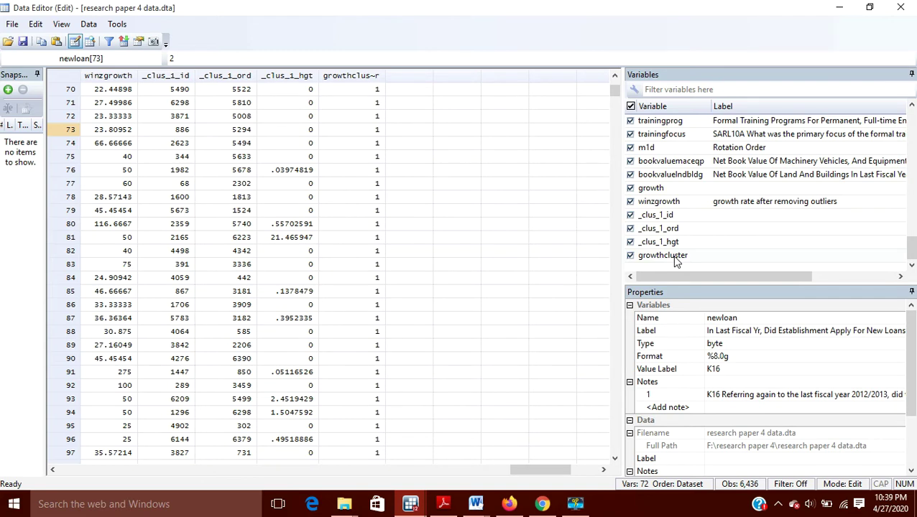
{"action": "left_click", "coordinate": [352, 90]}
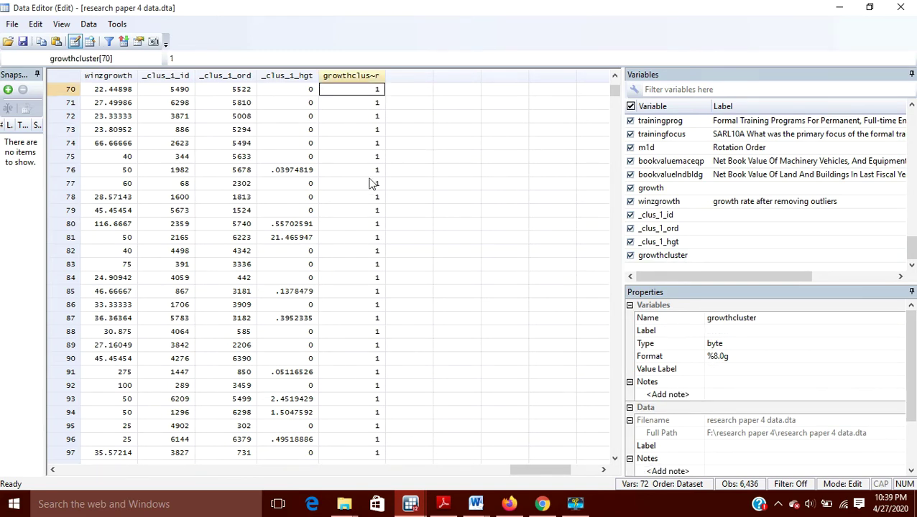
{"action": "scroll", "coordinate": [419, 260], "scroll_direction": "down", "scroll_amount": 20}
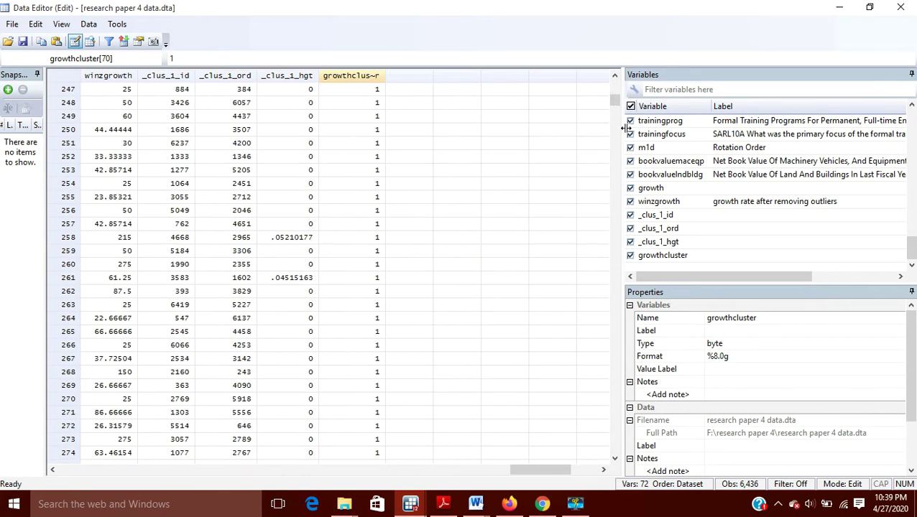
{"action": "left_click_drag", "start_coordinate": [615, 101], "coordinate": [607, 81]}
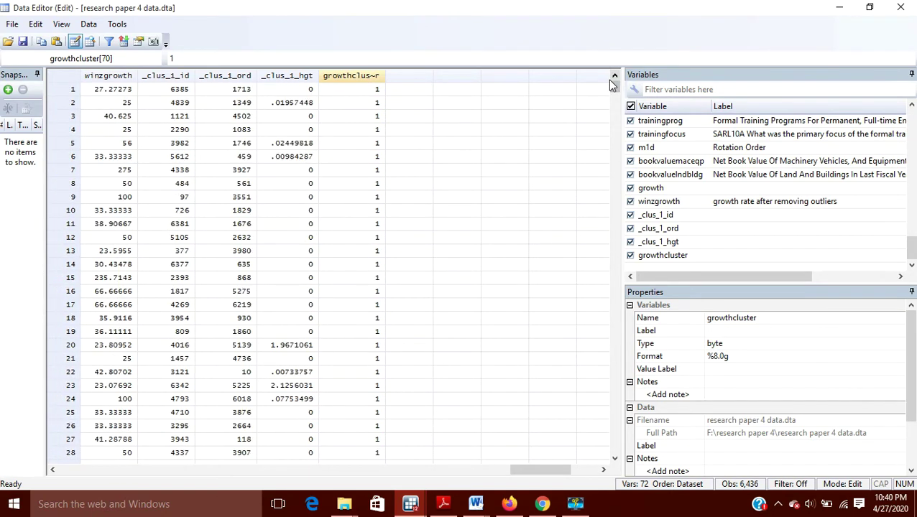
{"action": "left_click", "coordinate": [355, 94]}
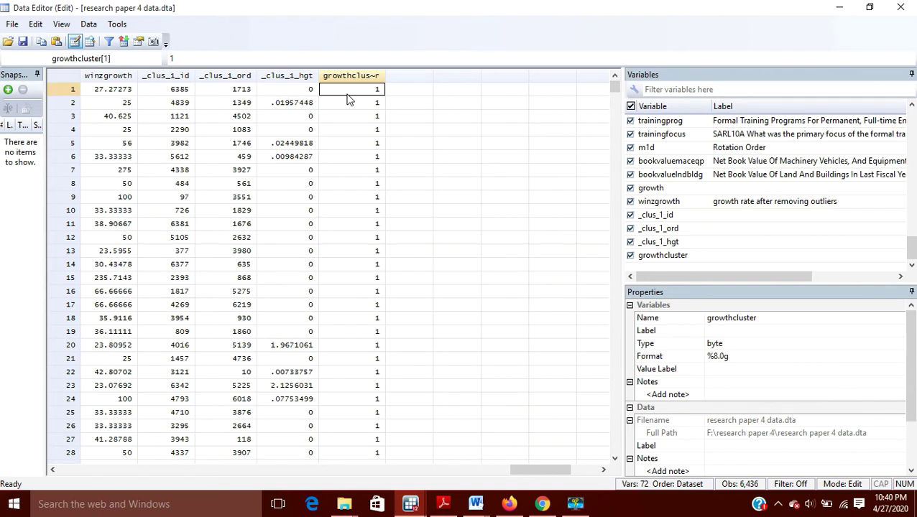
{"action": "left_click", "coordinate": [357, 131]}
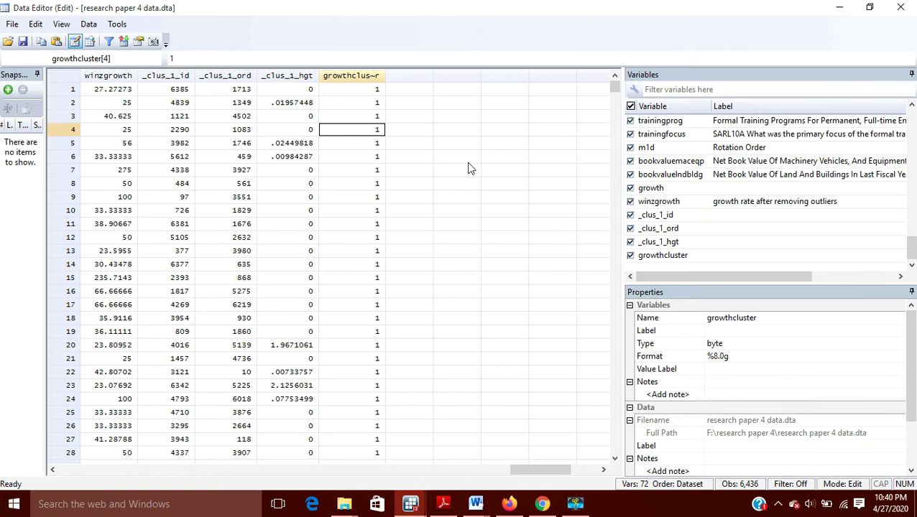
Step: Close the Data Editor and tabulate growthcluster: 2,501 in cluster 1 and 3,935 in cluster 2
{"action": "left_click", "coordinate": [902, 8]}
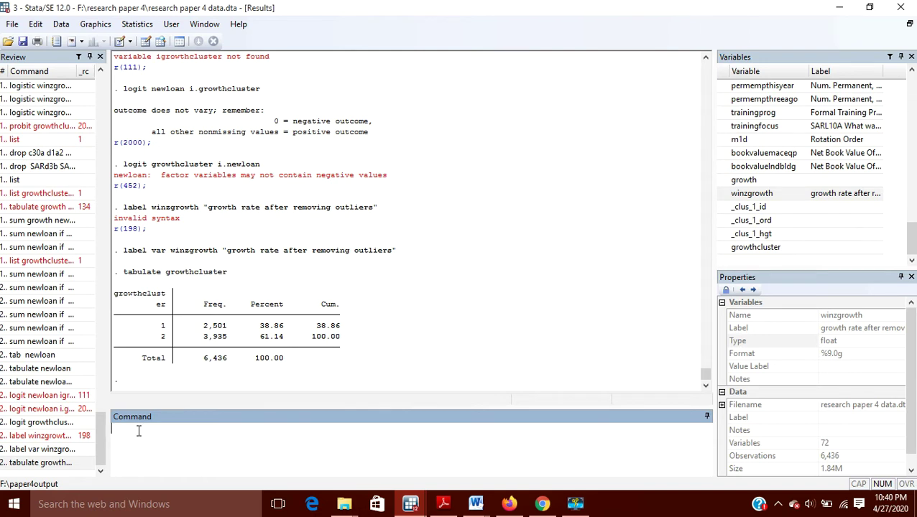
{"action": "type", "text": "tabulate"}
{"action": "double_click", "coordinate": [757, 247]}
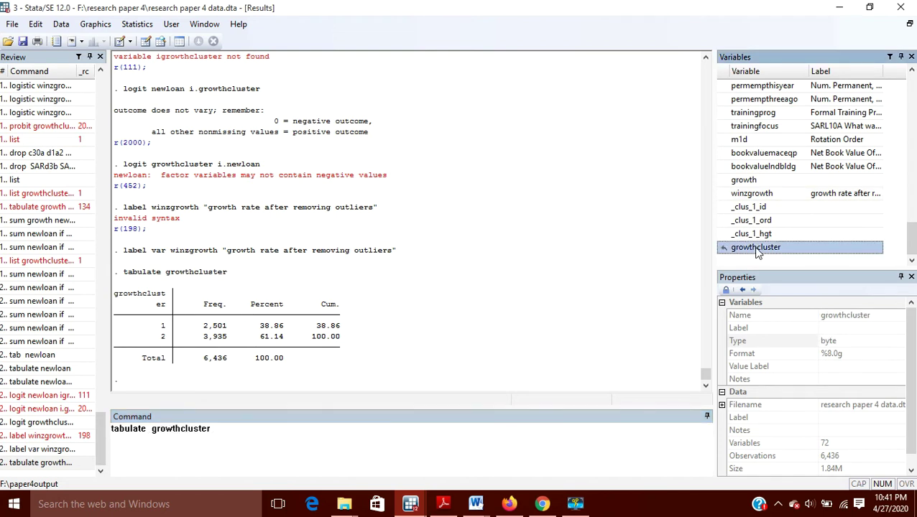
{"action": "key", "text": "Return"}
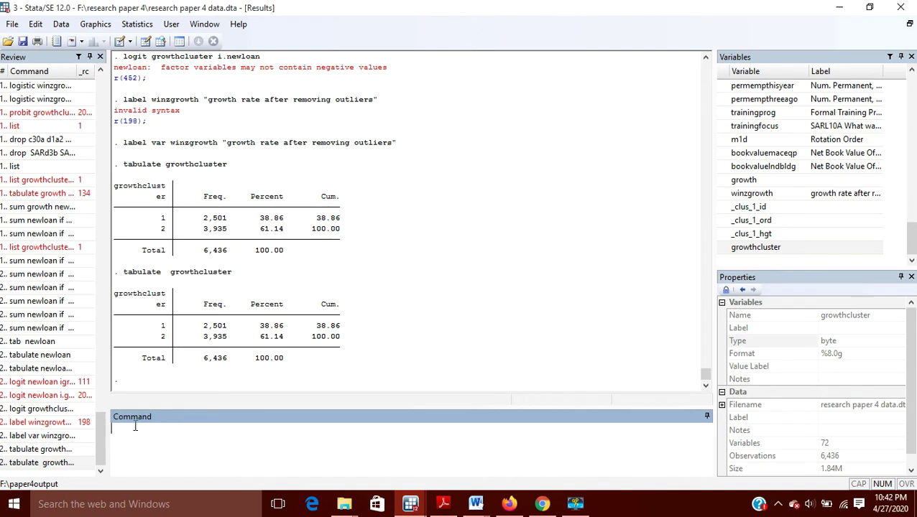
{"action": "left_click", "coordinate": [576, 505]}
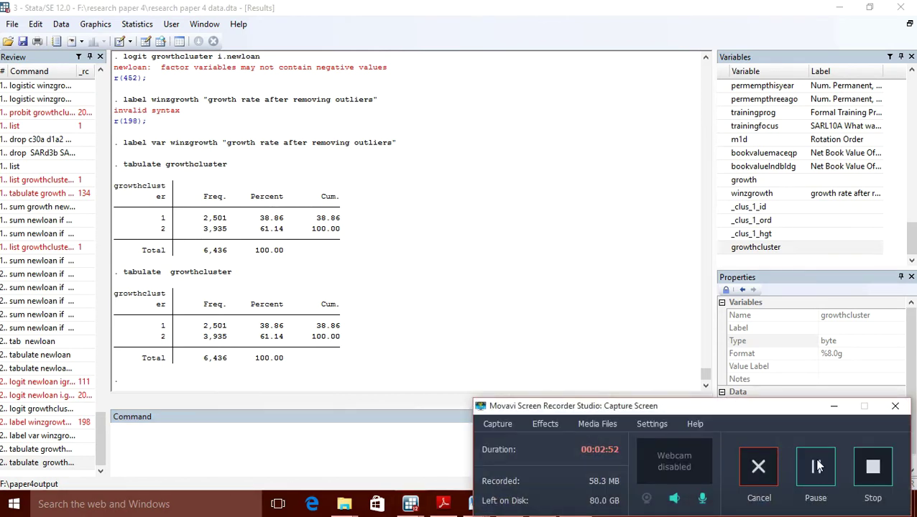
Step: Minimize the Movavi Screen Recorder window to reveal the growthcluster frequency table
{"action": "left_click", "coordinate": [832, 402]}
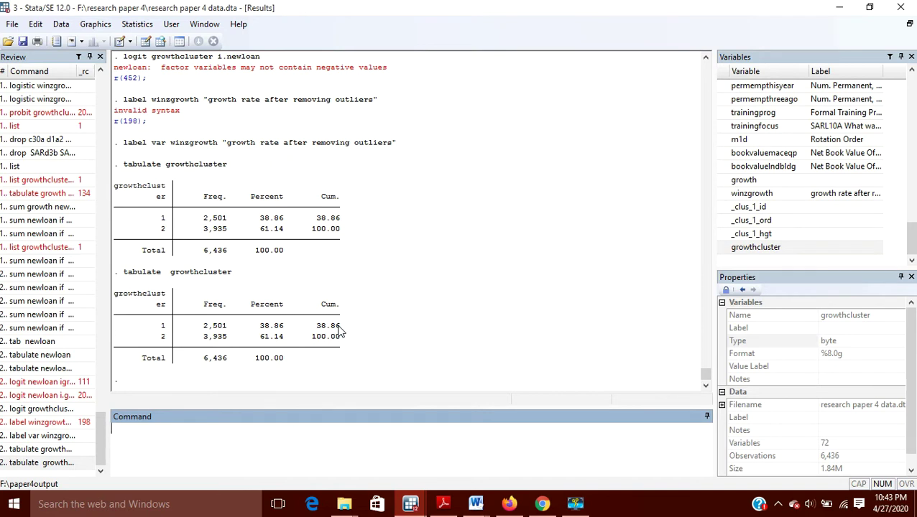
Step: Enter label var growthcluster with the text 'group of companies on high growth and low growth basis'
{"action": "type", "text": "label var"}
{"action": "left_click", "coordinate": [762, 249]}
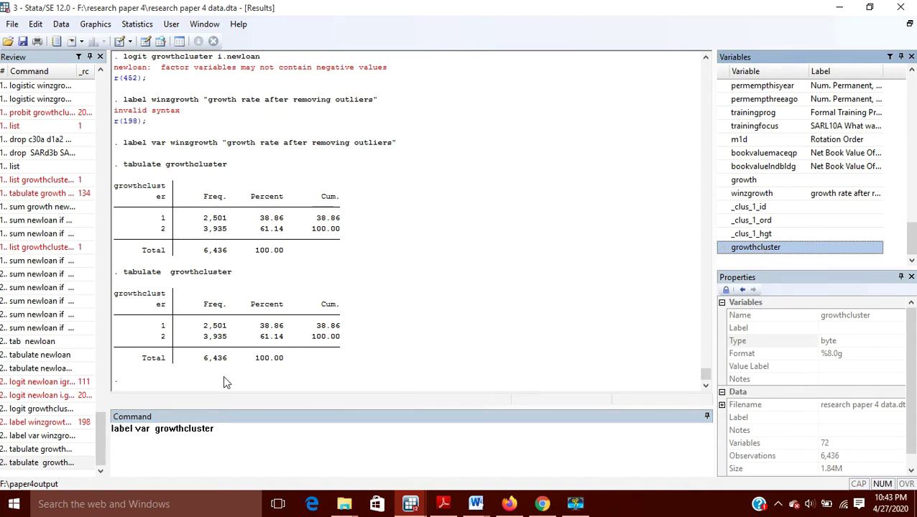
{"action": "left_click", "coordinate": [231, 429]}
{"action": "type", "text": "\""}
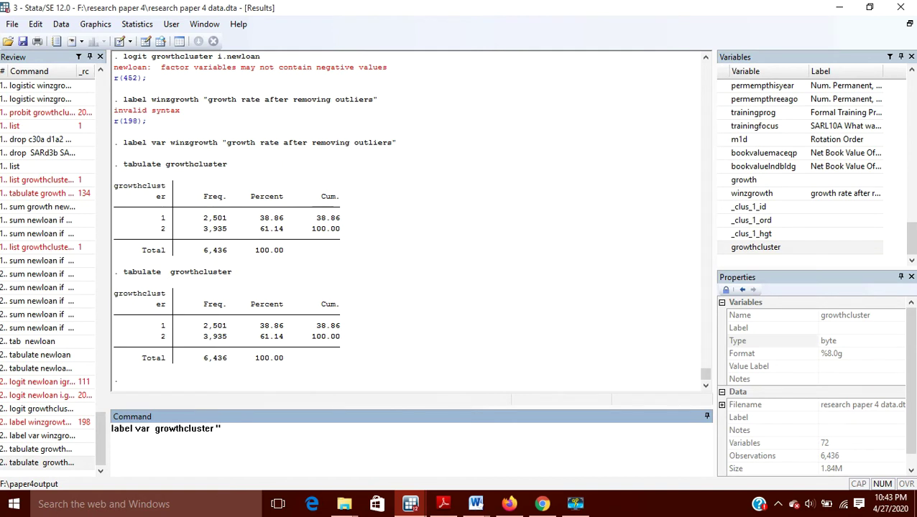
{"action": "type", "text": "group of compane"}
{"action": "key", "text": "BackSpace"}
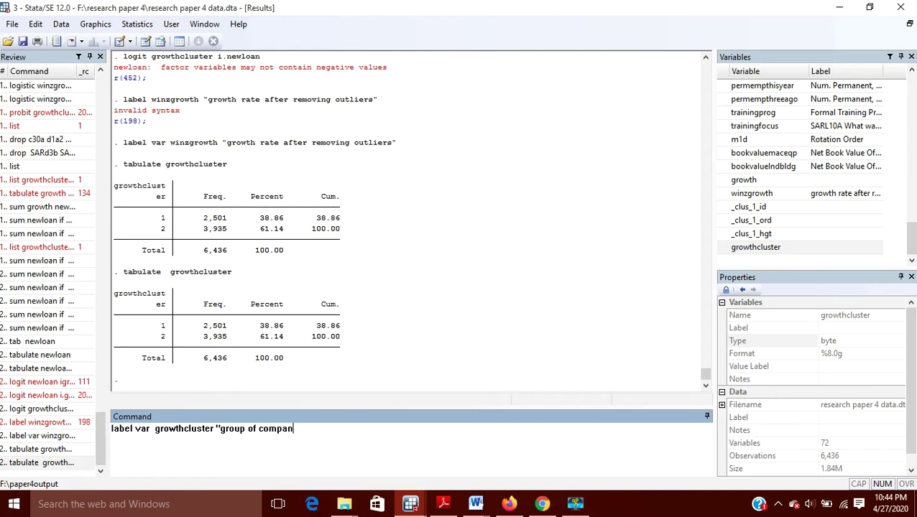
{"action": "type", "text": "ies on g"}
{"action": "key", "text": "BackSpace"}
{"action": "type", "text": "high growth and low "}
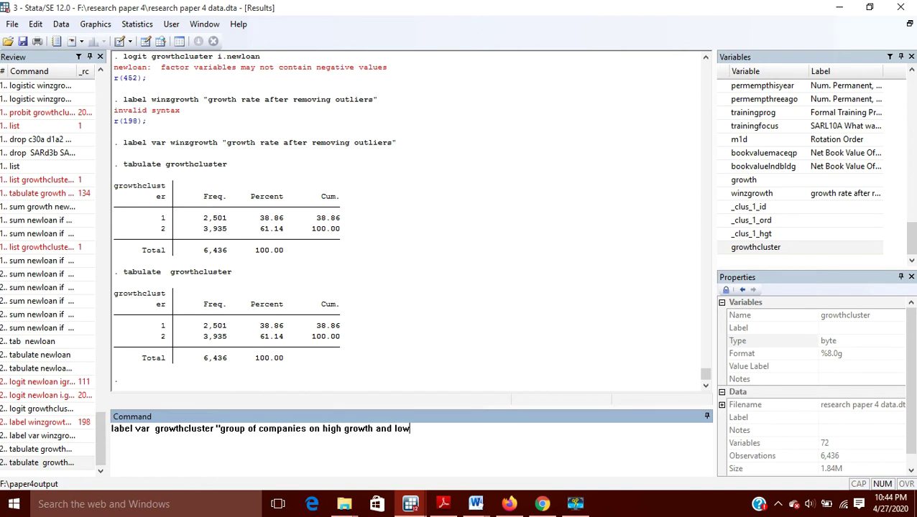
{"action": "type", "text": "growth basis"}
Step: Fix the quotation marks around the label text and apply the variable label to growthcluster
{"action": "left_click", "coordinate": [229, 428]}
{"action": "type", "text": "'"}
{"action": "key", "text": "BackSpace"}
{"action": "key", "text": "Right"}
{"action": "key", "text": "Right"}
{"action": "key", "text": "Right"}
{"action": "key", "text": "Right"}
{"action": "key", "text": "Right"}
{"action": "key", "text": "Right"}
{"action": "key", "text": "Right"}
{"action": "key", "text": "Right"}
{"action": "key", "text": "Right"}
{"action": "key", "text": "Right"}
{"action": "key", "text": "Right"}
{"action": "key", "text": "Right"}
{"action": "key", "text": "Right"}
{"action": "key", "text": "Right"}
{"action": "key", "text": "Right"}
{"action": "key", "text": "Right"}
{"action": "key", "text": "Right"}
{"action": "key", "text": "Right"}
{"action": "key", "text": "Right"}
{"action": "key", "text": "Right"}
{"action": "key", "text": "Right"}
{"action": "key", "text": "Right"}
{"action": "key", "text": "Right"}
{"action": "key", "text": "Right"}
{"action": "type", "text": "\""}
{"action": "key", "text": "Return"}
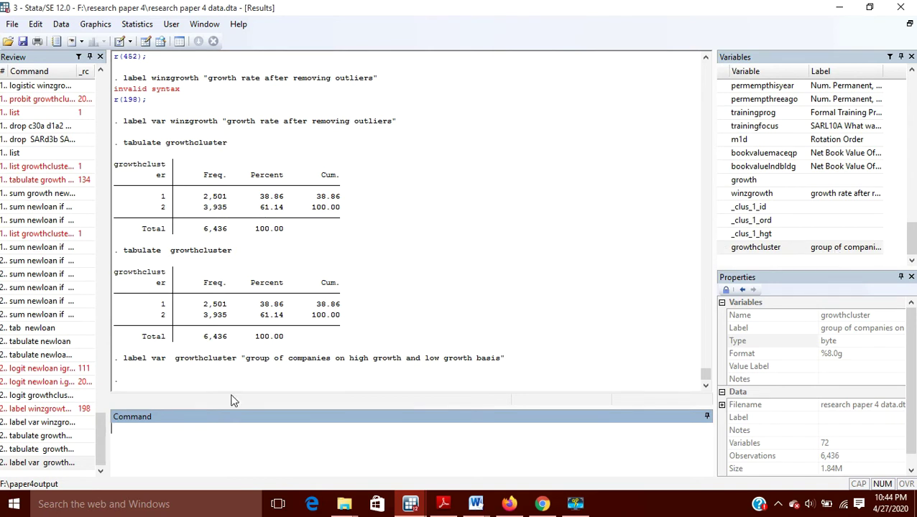
Step: Rerun tabulate growthcluster from the Review panel so the table shows its new label
{"action": "left_click", "coordinate": [49, 451]}
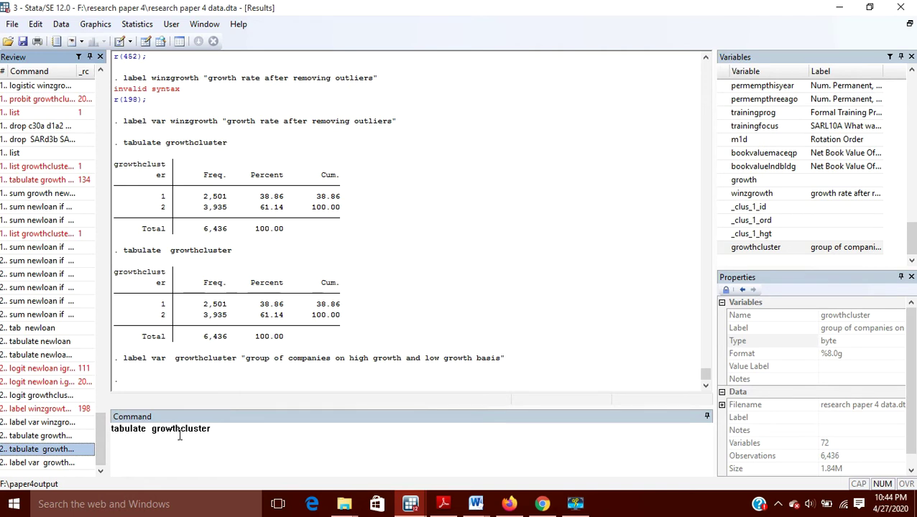
{"action": "key", "text": "Return"}
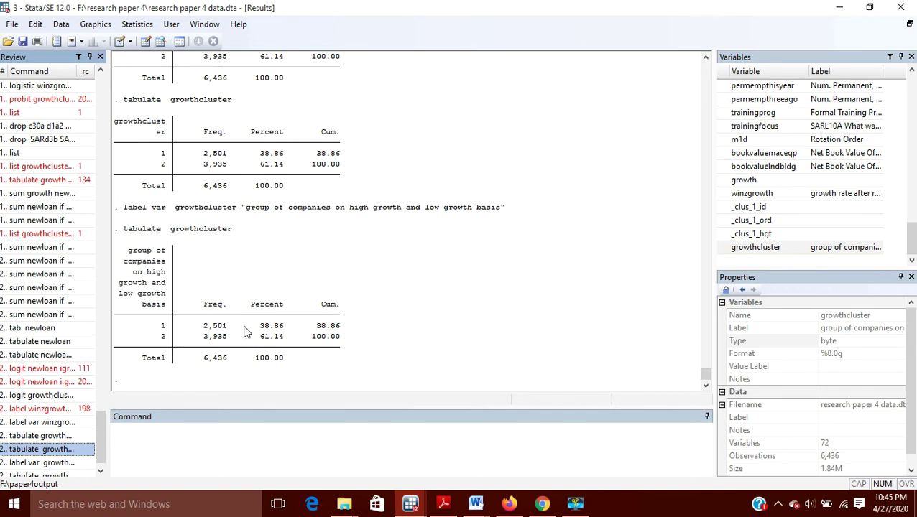
{"action": "left_click", "coordinate": [163, 436]}
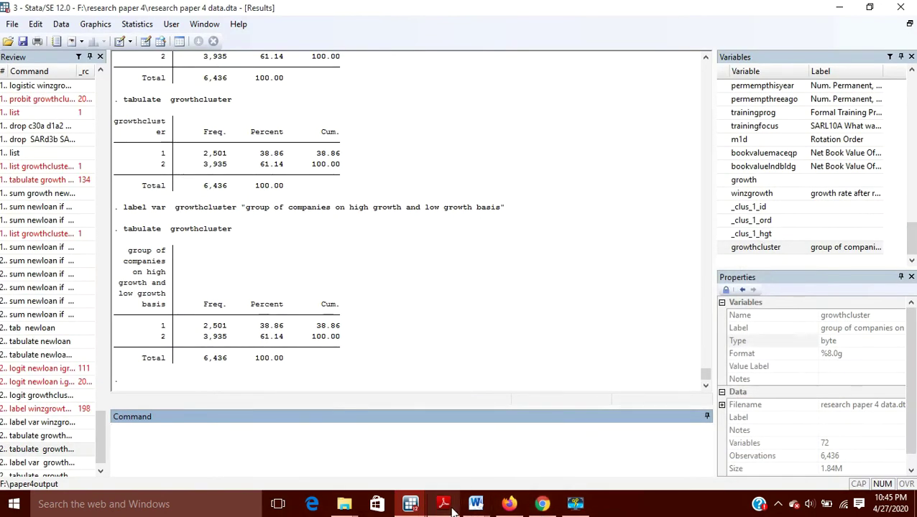
{"action": "left_click", "coordinate": [572, 511]}
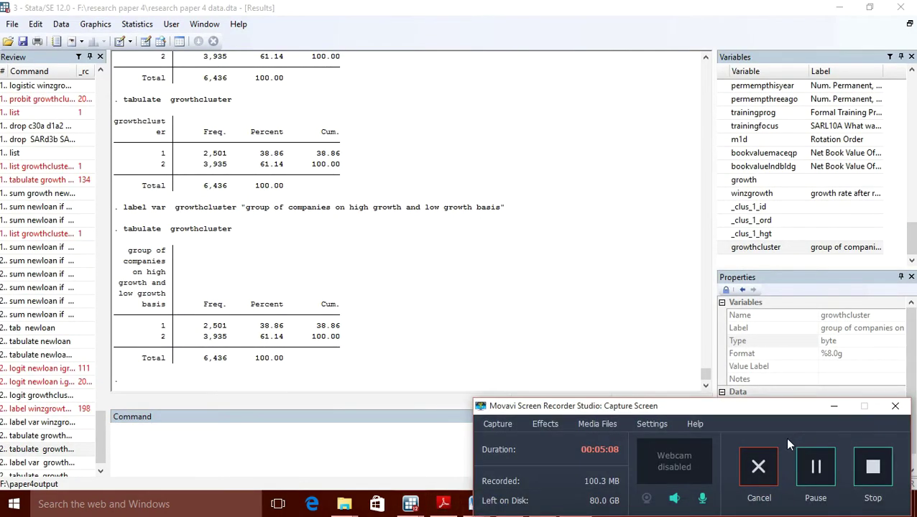
Step: Minimize the Movavi recorder window to show the labelled growthcluster table
{"action": "left_click", "coordinate": [833, 409]}
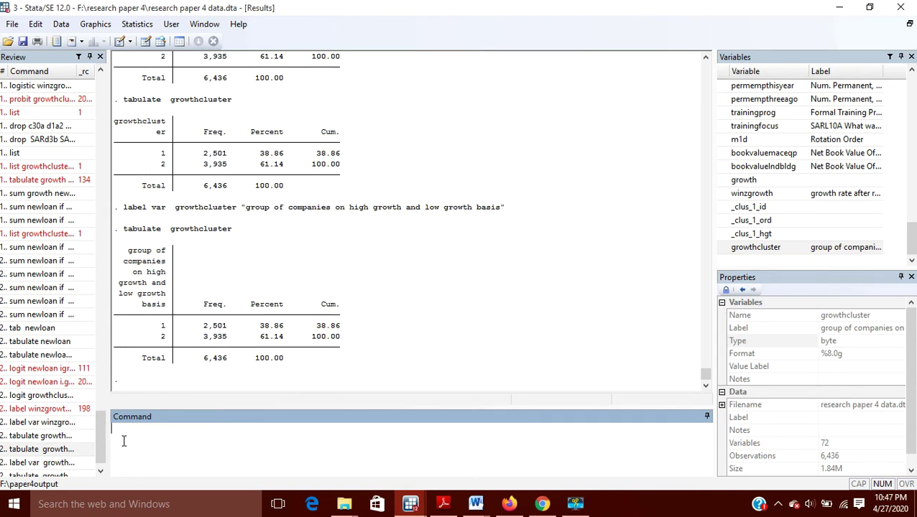
Step: Type label define growthcluster_value 1"high-growth firm" 2"non-high growth firm", correcting typos
{"action": "type", "text": "label define growthcluste"}
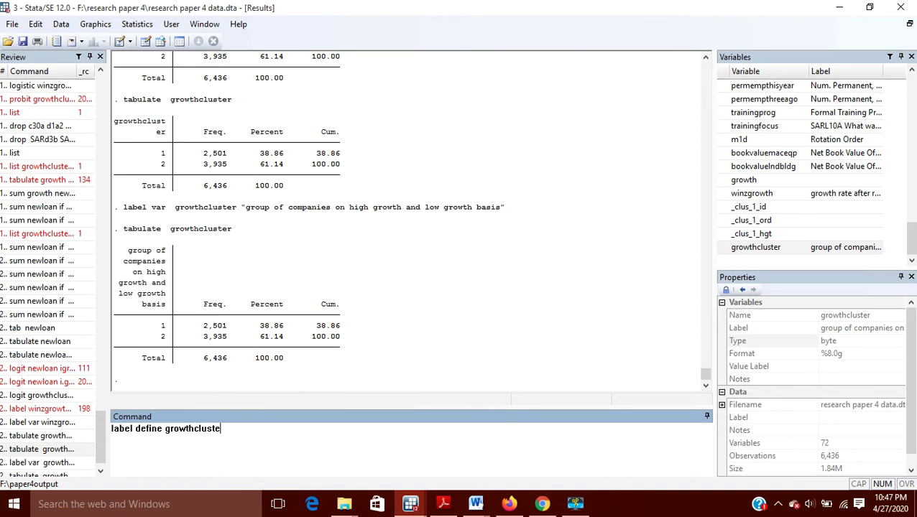
{"action": "type", "text": "r_value"}
{"action": "left_click_drag", "start_coordinate": [165, 429], "coordinate": [229, 429]}
{"action": "left_click", "coordinate": [165, 431]}
{"action": "left_click", "coordinate": [255, 429]}
{"action": "type", "text": "1\"high-gr"}
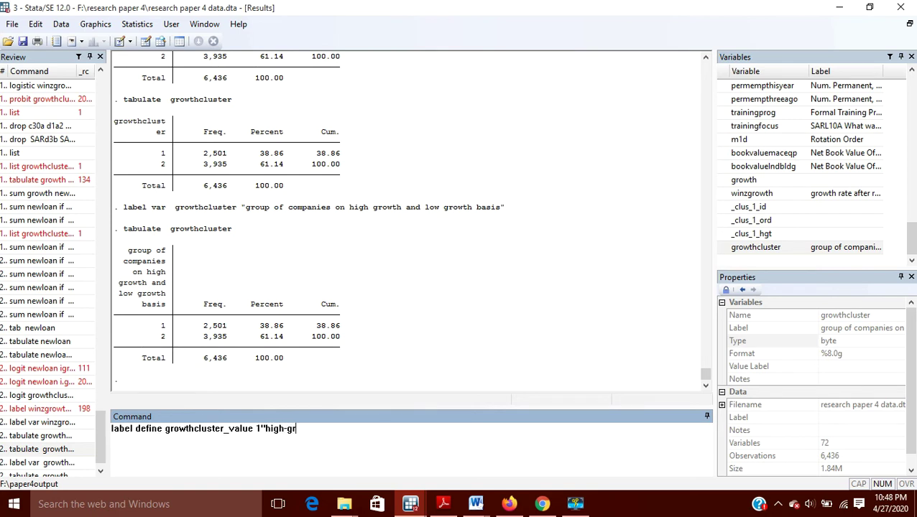
{"action": "type", "text": "owth firm\" 2\"low"}
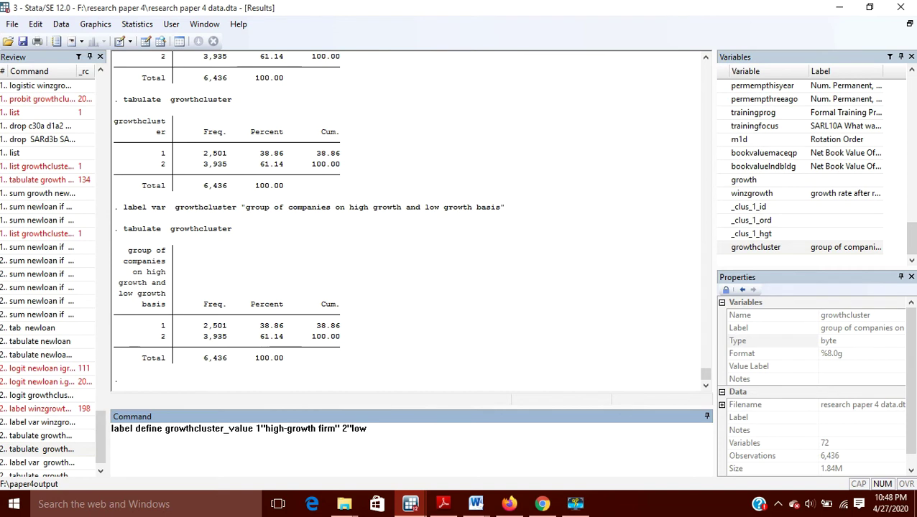
{"action": "key", "text": "BackSpace"}
{"action": "key", "text": "BackSpace"}
{"action": "key", "text": "BackSpace"}
{"action": "type", "text": "n"}
{"action": "type", "text": "n"}
{"action": "key", "text": "BackSpace"}
{"action": "type", "text": "on-high growth firm"}
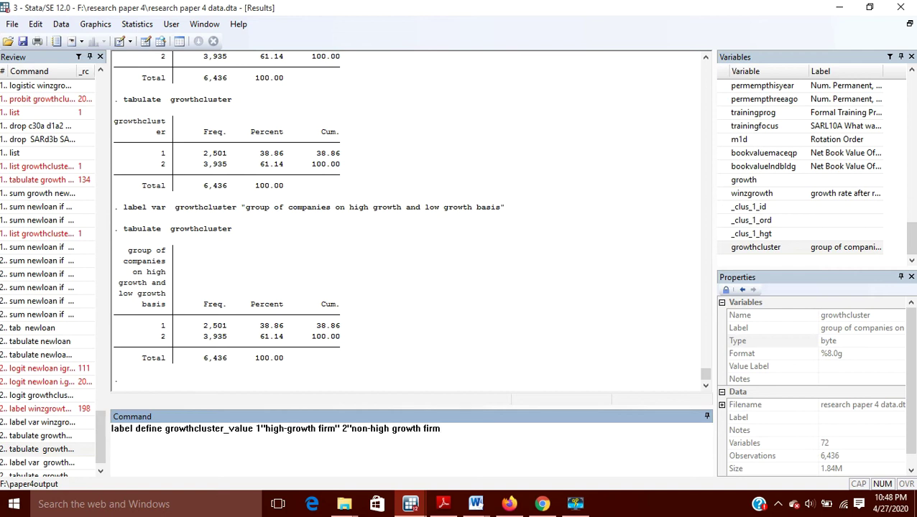
Step: Run the label definition, then attach growthcluster_value to growthcluster with label value
{"action": "key", "text": "Return"}
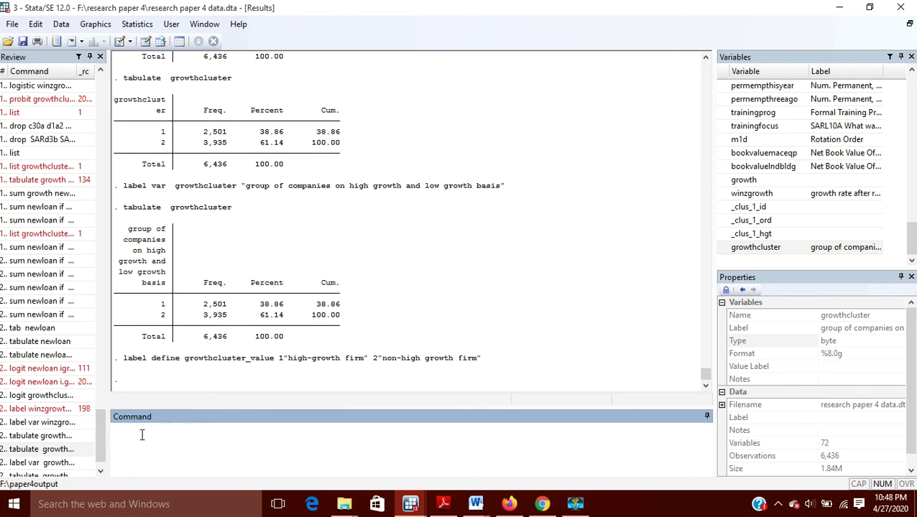
{"action": "type", "text": "label"}
{"action": "left_click", "coordinate": [576, 504]}
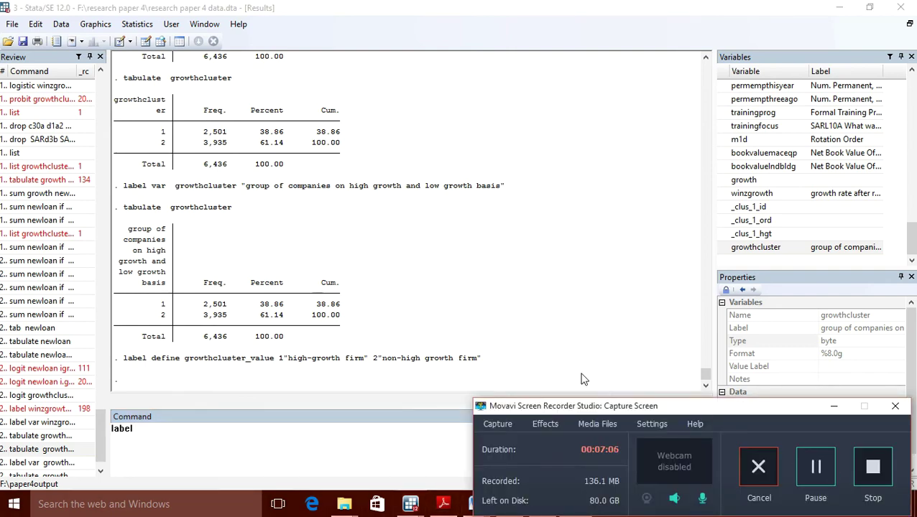
{"action": "left_click", "coordinate": [831, 407]}
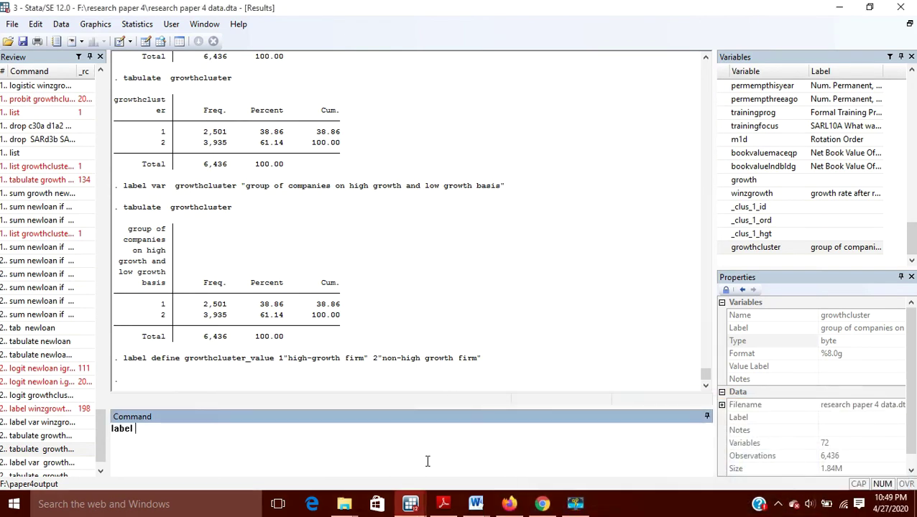
{"action": "type", "text": "value"}
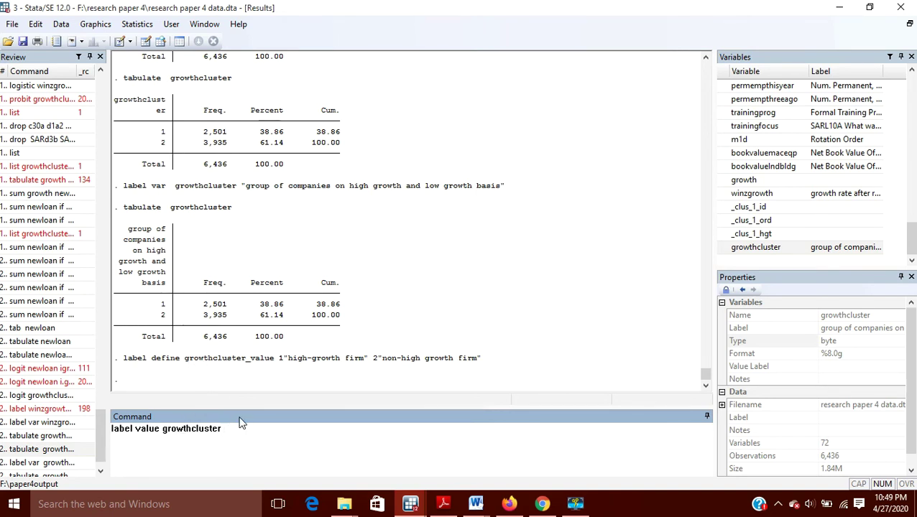
{"action": "type", "text": "growthcluster_value"}
{"action": "key", "text": "Return"}
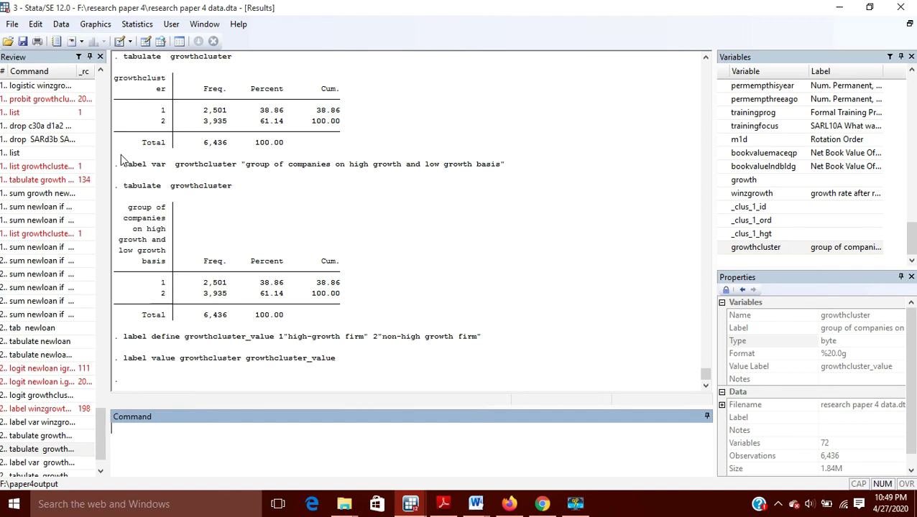
Step: Open the Data Editor at growthcluster, now reading high-growth firm and non-high growth firm
{"action": "left_click", "coordinate": [148, 41]}
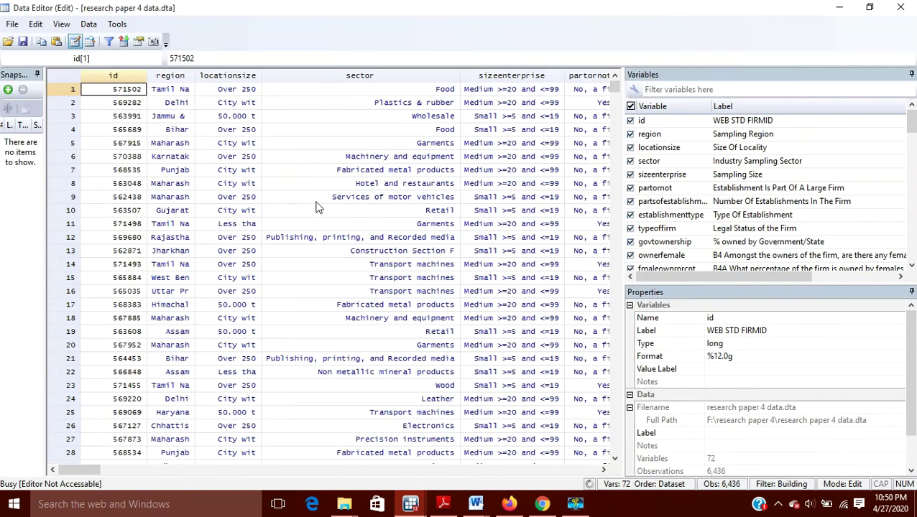
{"action": "scroll", "coordinate": [401, 201], "scroll_direction": "right", "scroll_amount": 20}
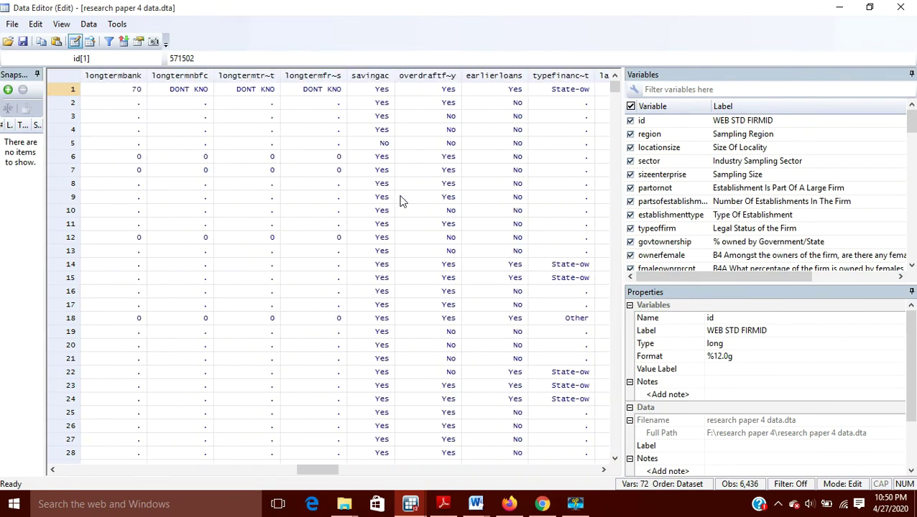
{"action": "scroll", "coordinate": [401, 201], "scroll_direction": "right", "scroll_amount": 20}
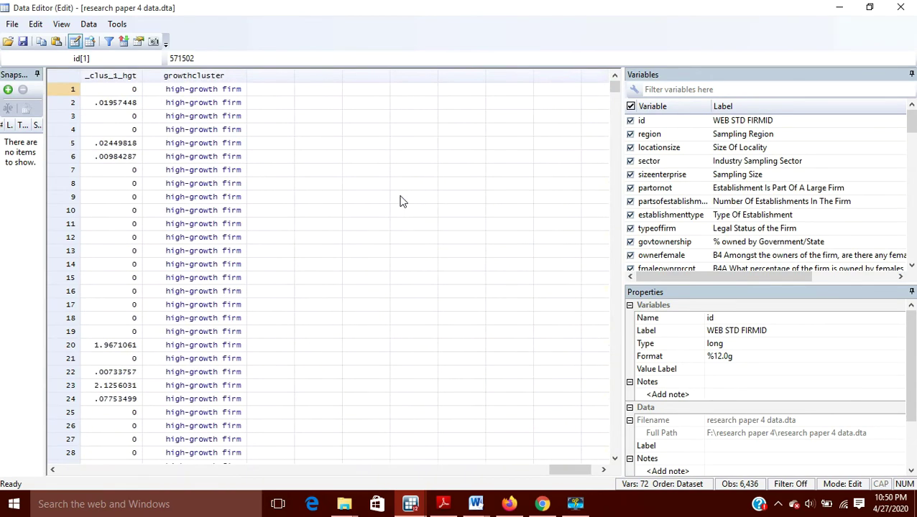
{"action": "scroll", "coordinate": [401, 202], "scroll_direction": "right", "scroll_amount": 3}
{"action": "left_click", "coordinate": [201, 94]}
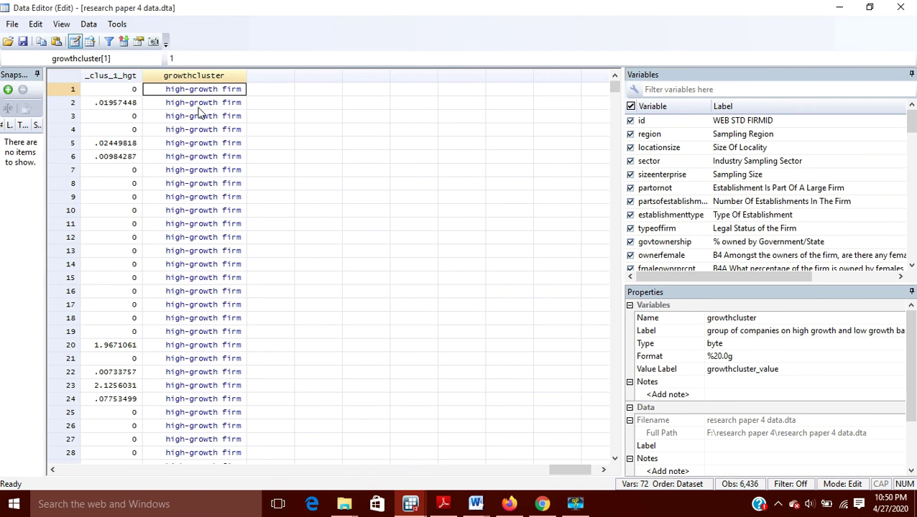
{"action": "scroll", "coordinate": [240, 279], "scroll_direction": "down", "scroll_amount": 9}
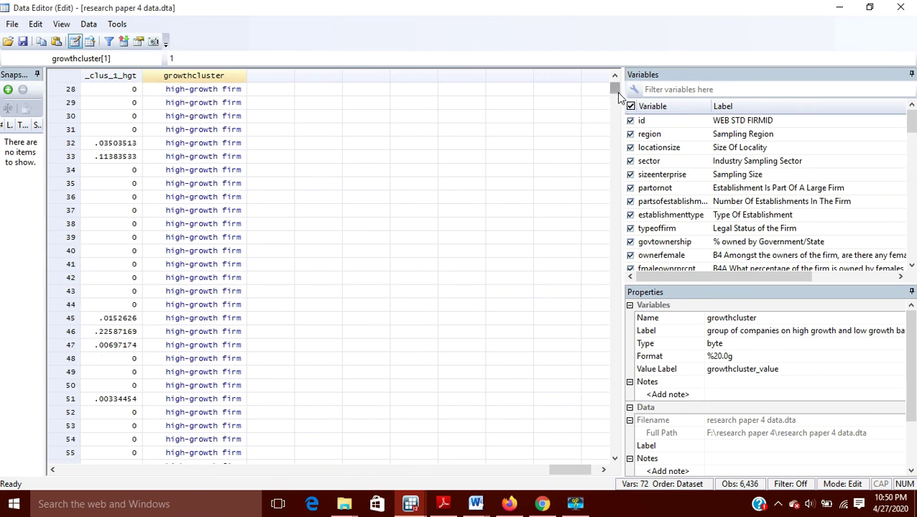
{"action": "left_click_drag", "start_coordinate": [615, 87], "coordinate": [626, 329]}
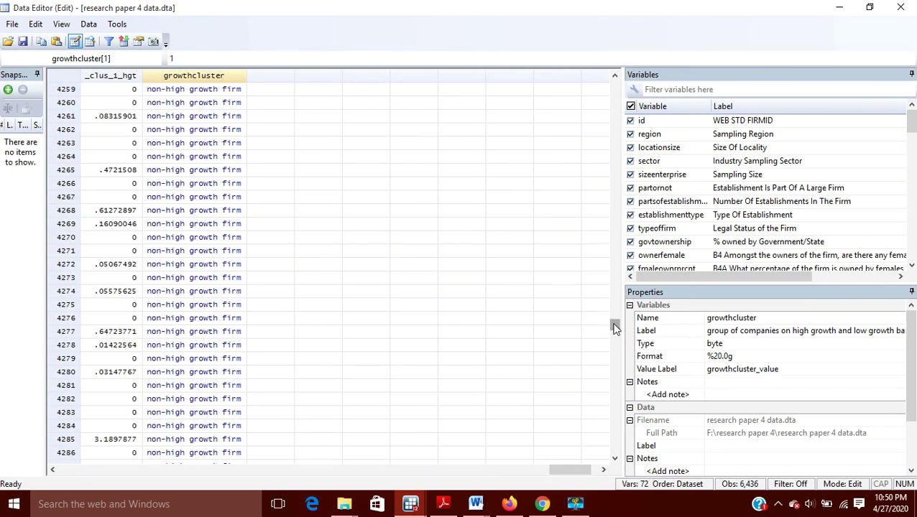
{"action": "left_click_drag", "start_coordinate": [614, 329], "coordinate": [610, 74]}
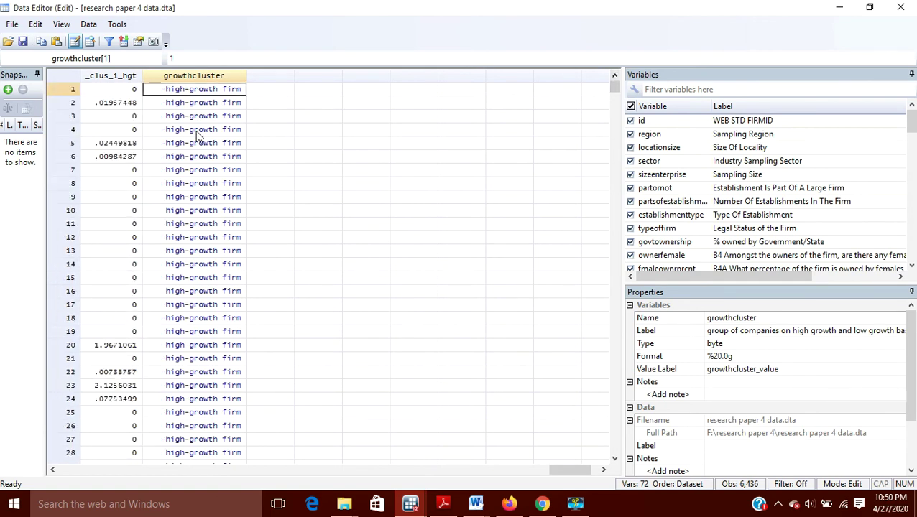
Step: Inspect the Value Labels options for the row 4 growthcluster cell without changing anything
{"action": "left_click", "coordinate": [195, 130]}
{"action": "right_click", "coordinate": [195, 130]}
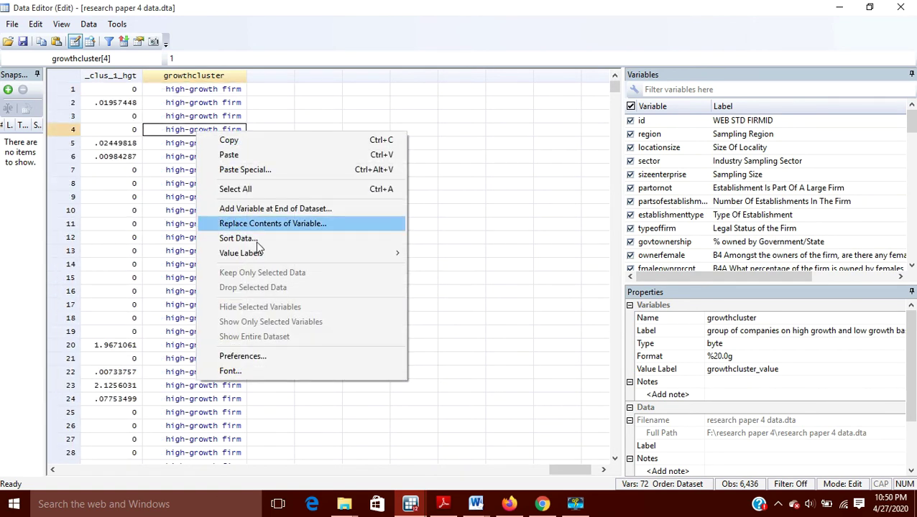
{"action": "mouse_move", "coordinate": [263, 255]}
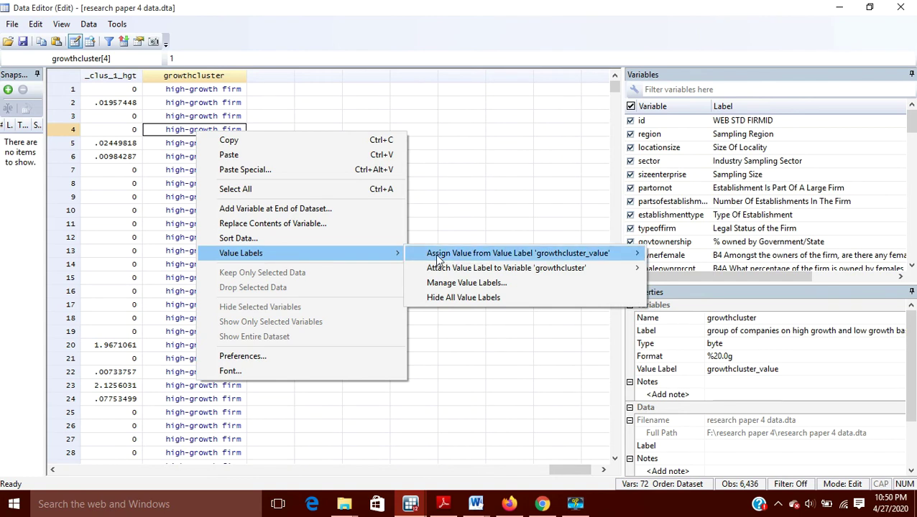
{"action": "mouse_move", "coordinate": [439, 261]}
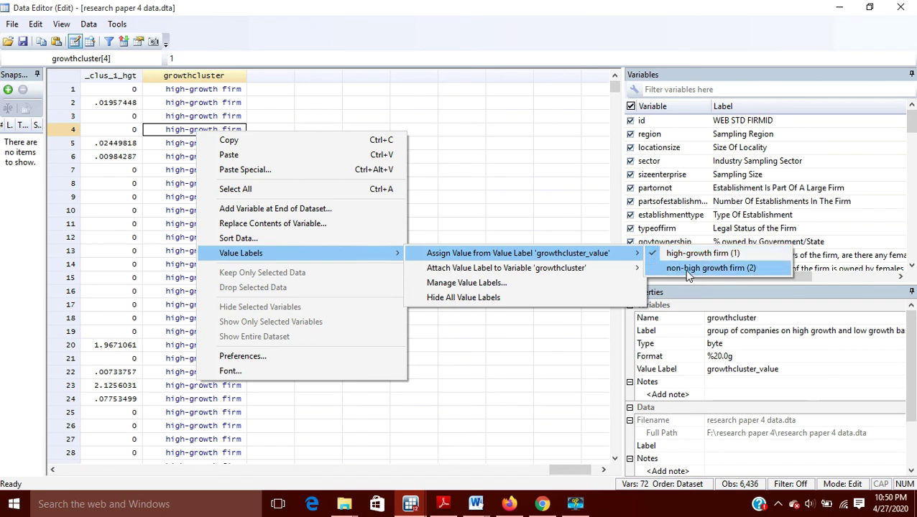
{"action": "left_click", "coordinate": [501, 132]}
Step: Check labelled growthcluster cells in row 9 and near row 5983, scrolling through the data
{"action": "left_click", "coordinate": [206, 201]}
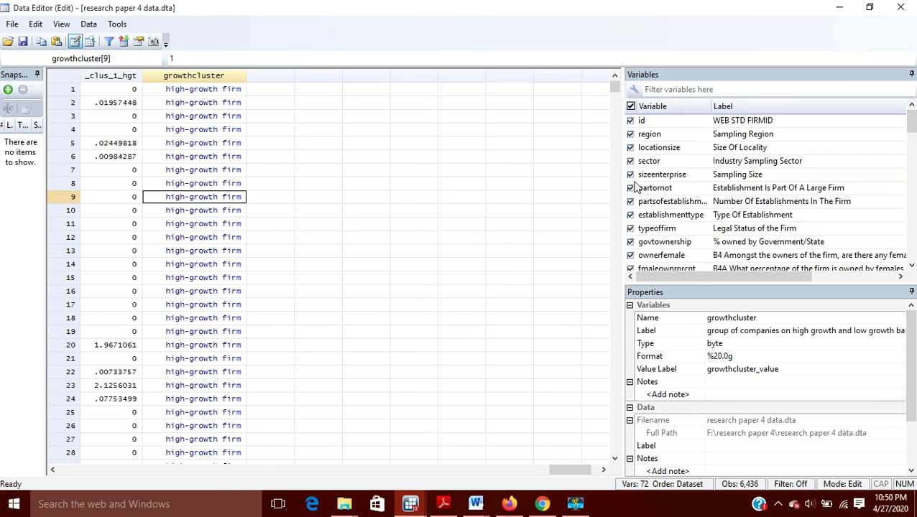
{"action": "left_click_drag", "start_coordinate": [616, 89], "coordinate": [616, 420]}
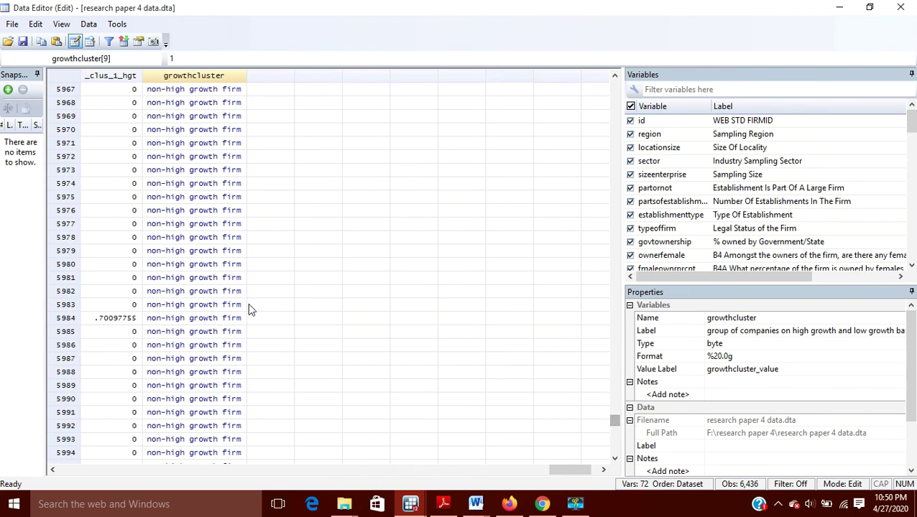
{"action": "left_click", "coordinate": [213, 309]}
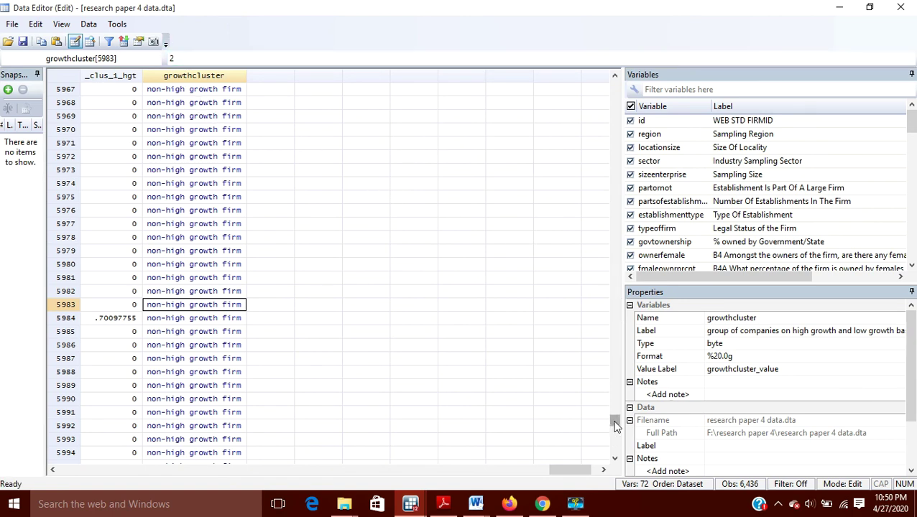
{"action": "left_click_drag", "start_coordinate": [615, 424], "coordinate": [614, 81]}
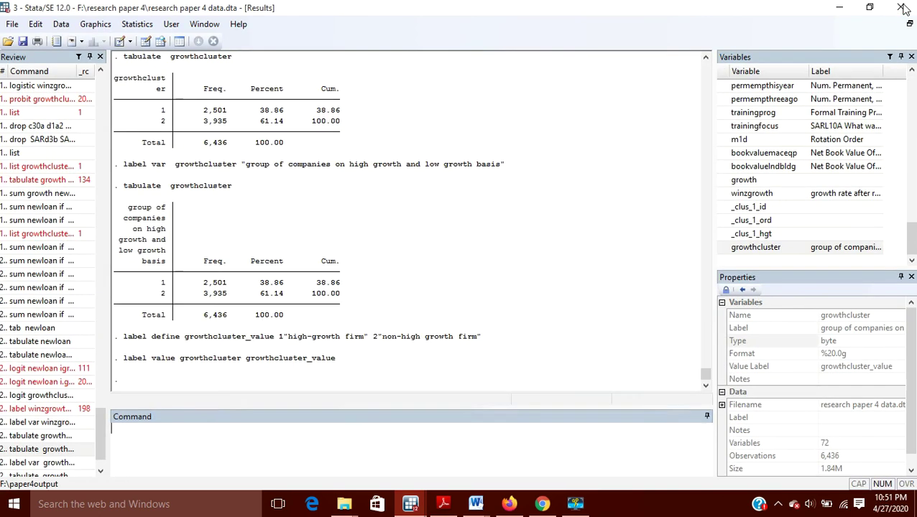
Step: Rerun tabulate growthcluster to show rows high-growth firm (2,501) and non-high growth firm (3,935)
{"action": "left_click", "coordinate": [900, 7]}
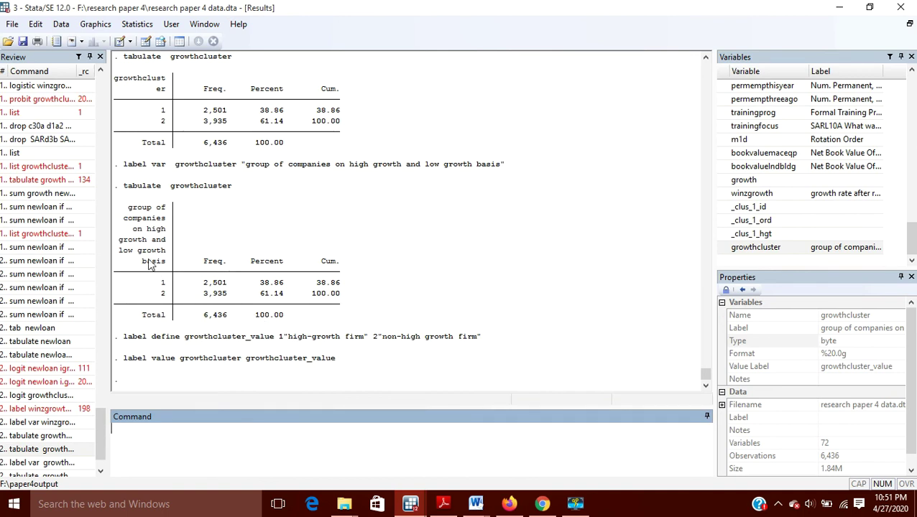
{"action": "left_click", "coordinate": [37, 451]}
{"action": "left_click", "coordinate": [253, 444]}
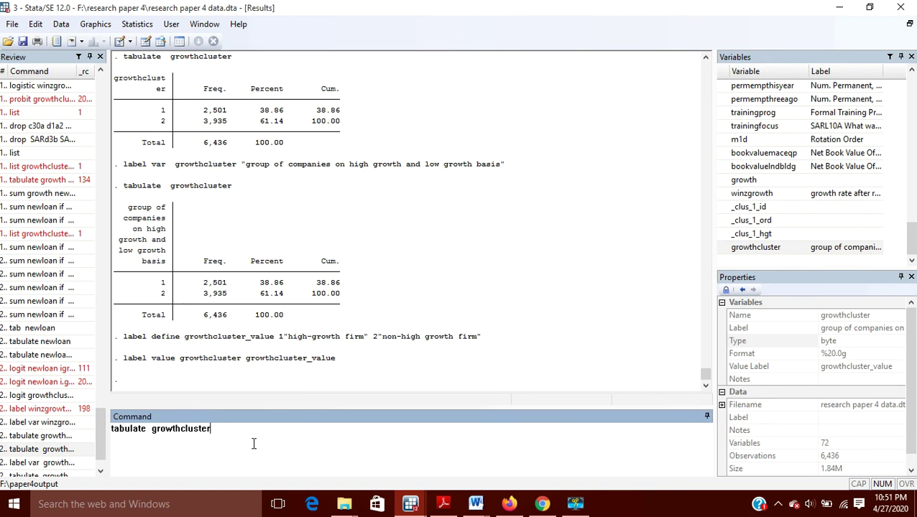
{"action": "key", "text": "Return"}
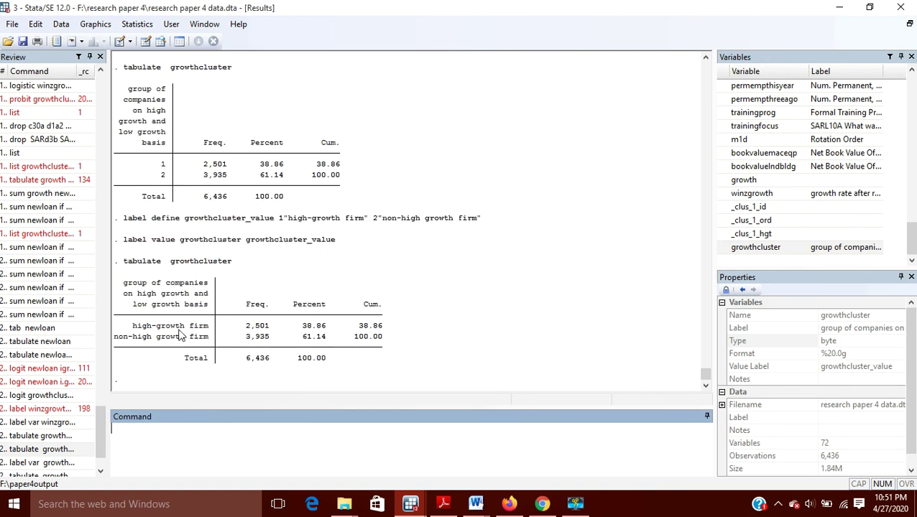